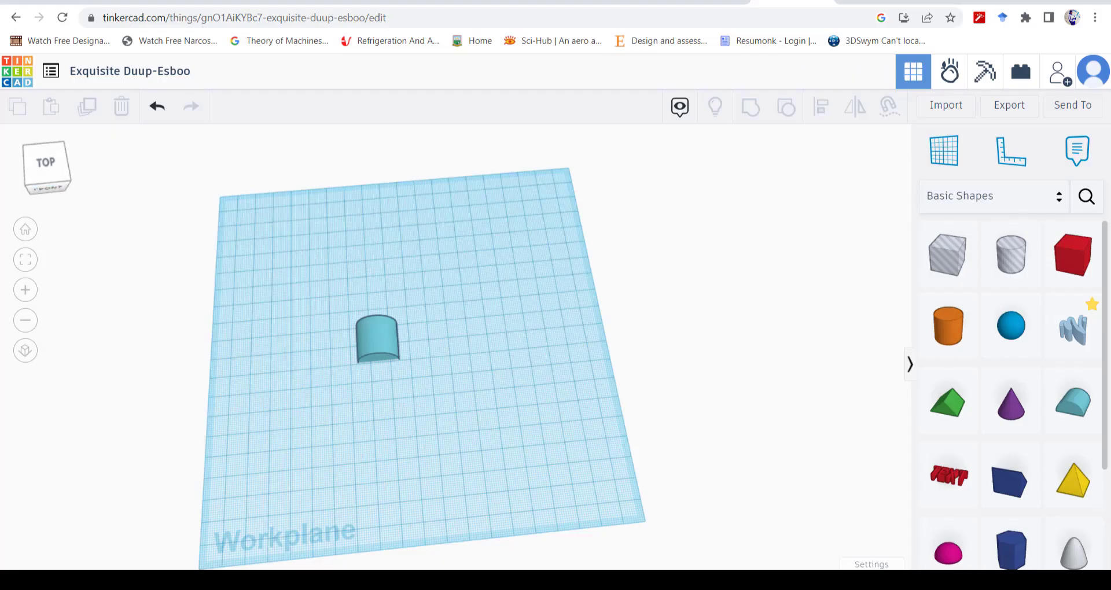
# Step: Move the round roof 100 mm along the workplane's width and 50 mm toward its front edge
pyautogui.moveTo(602, 324)
pyautogui.mouseDown(button='right')
pyautogui.moveTo(561, 275)
pyautogui.moveTo(564, 327)
pyautogui.moveTo(599, 307)
pyautogui.mouseUp(button='right')
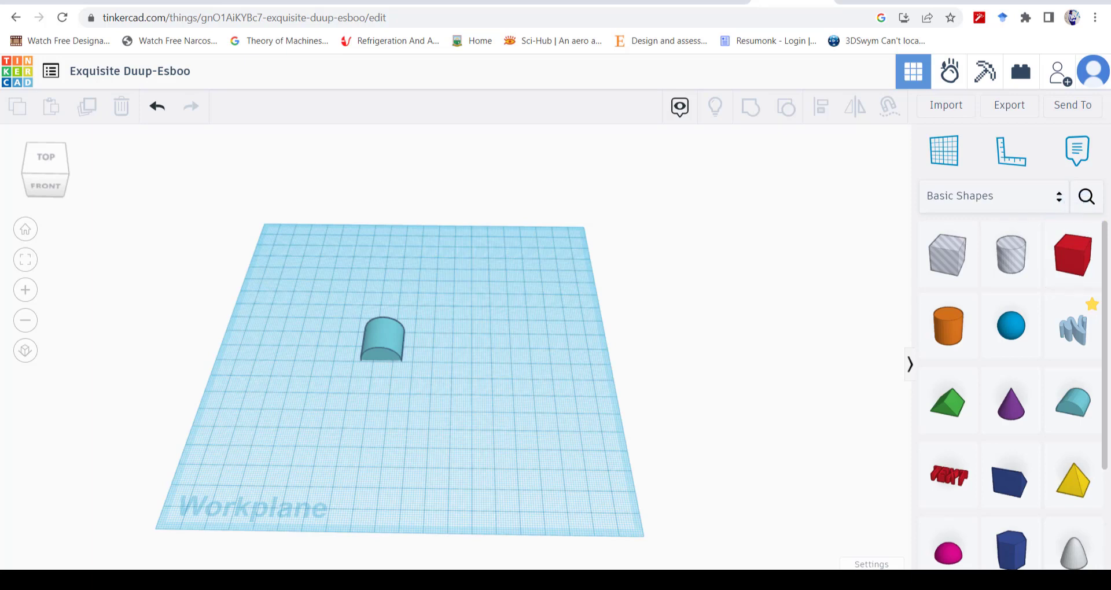
pyautogui.moveTo(382, 342); pyautogui.dragTo(527, 319)
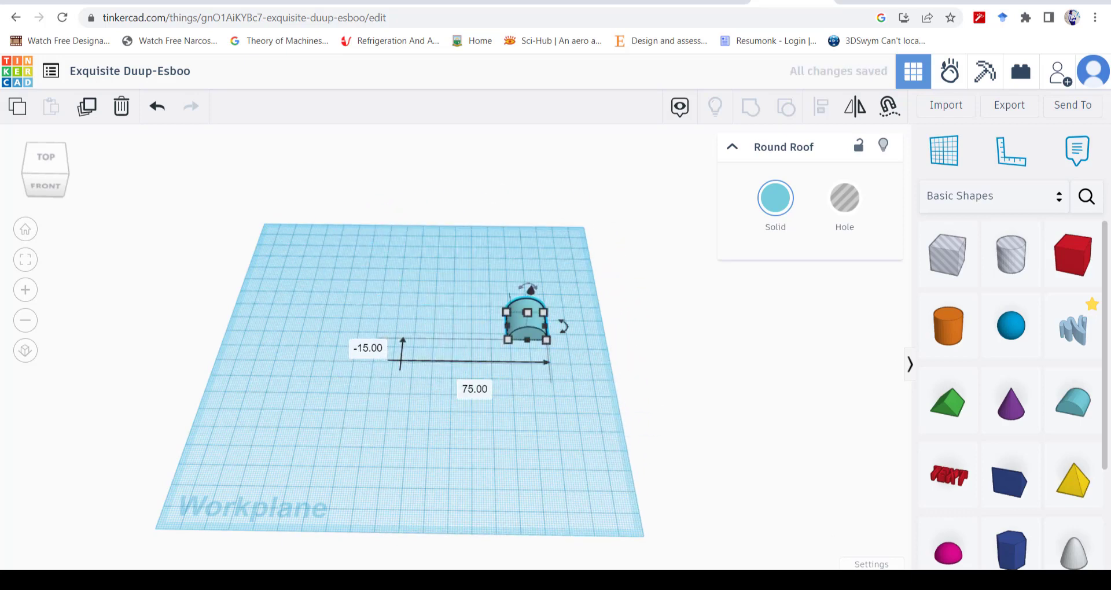
pyautogui.click(475, 389)
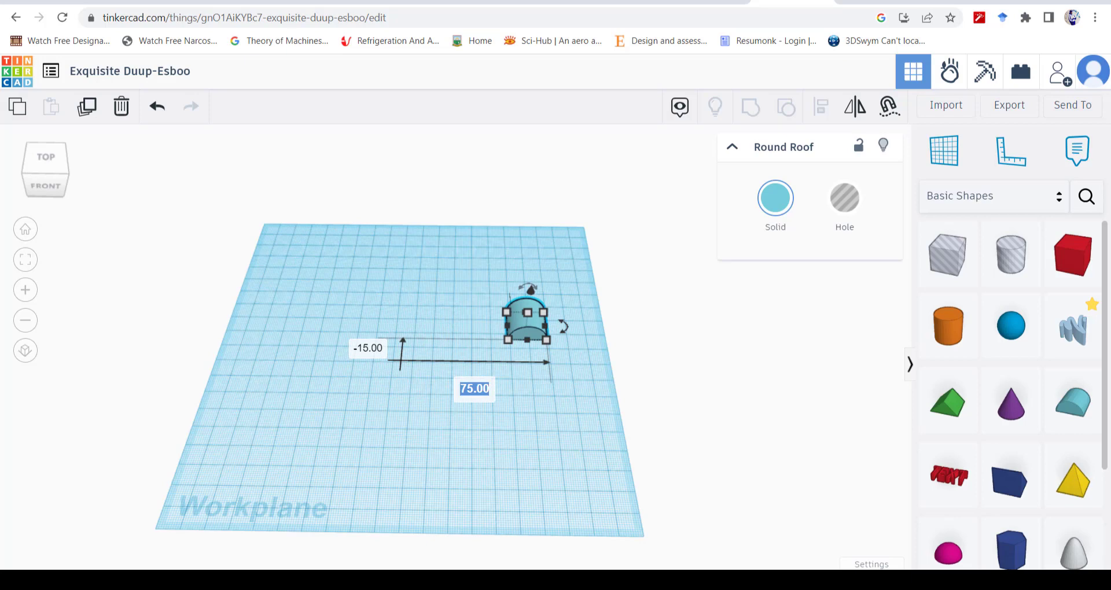
pyautogui.write('100')
pyautogui.press('Return')
pyautogui.click(370, 348)
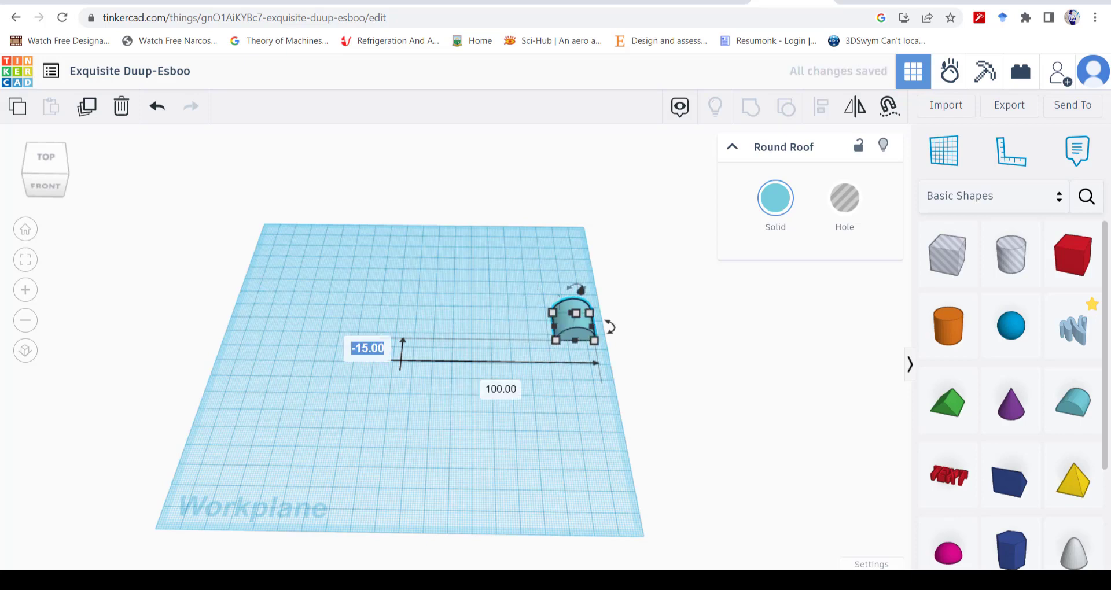
pyautogui.write('50')
pyautogui.press('Return')
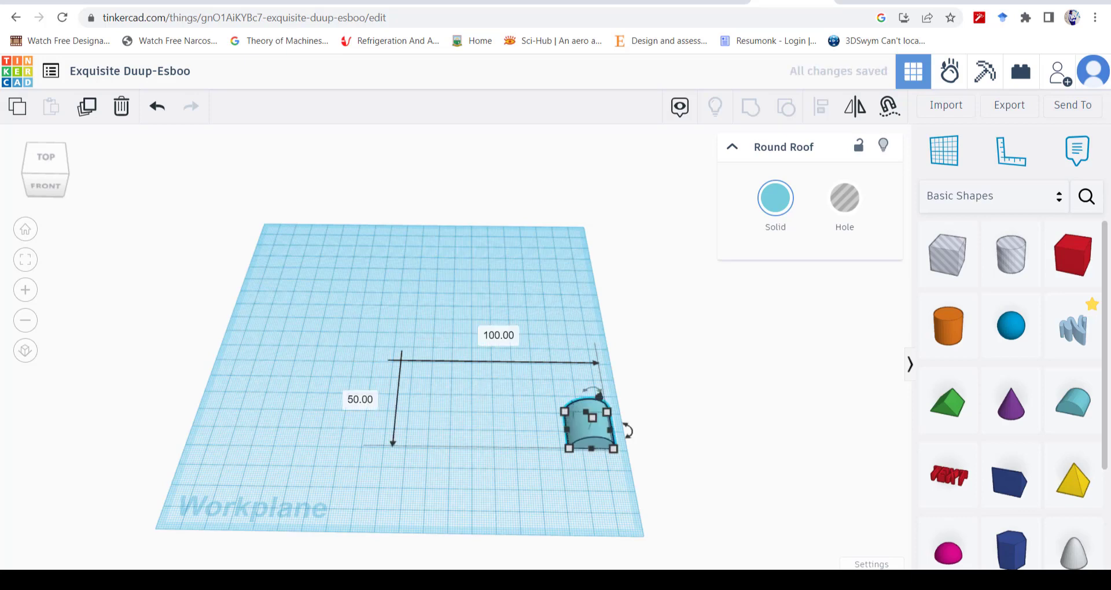
pyautogui.press('Escape')
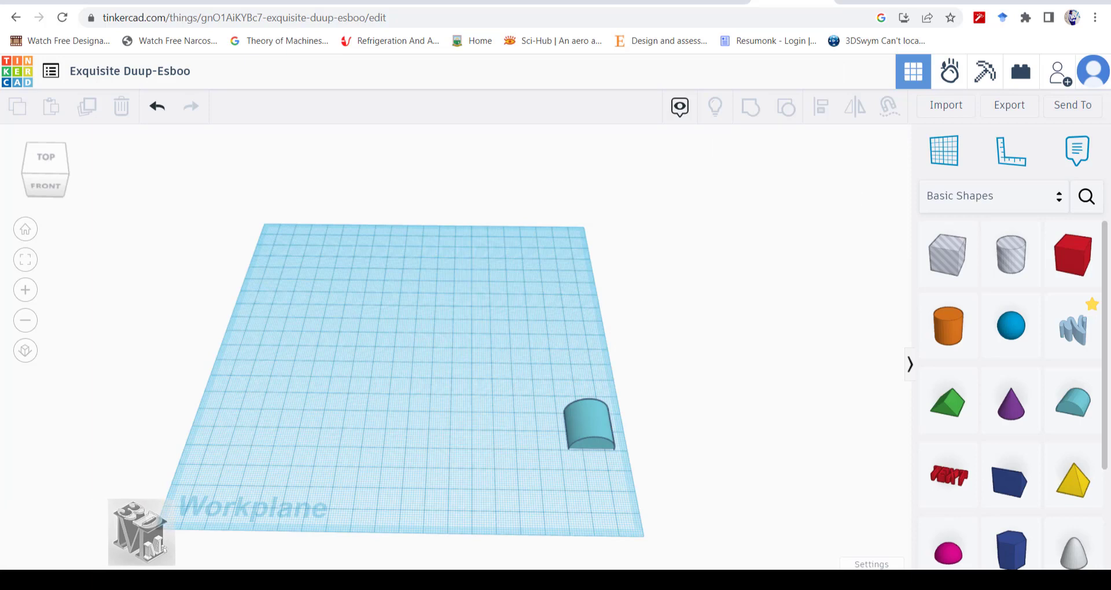
# Step: Spread the round roof and a new cylinder, wedge and sphere over the workplane's four corners, with the sphere at the front beside the Workplane label
pyautogui.moveTo(589, 424); pyautogui.dragTo(590, 447)
pyautogui.moveTo(948, 326); pyautogui.dragTo(512, 303)
pyautogui.moveTo(1010, 482); pyautogui.dragTo(472, 371)
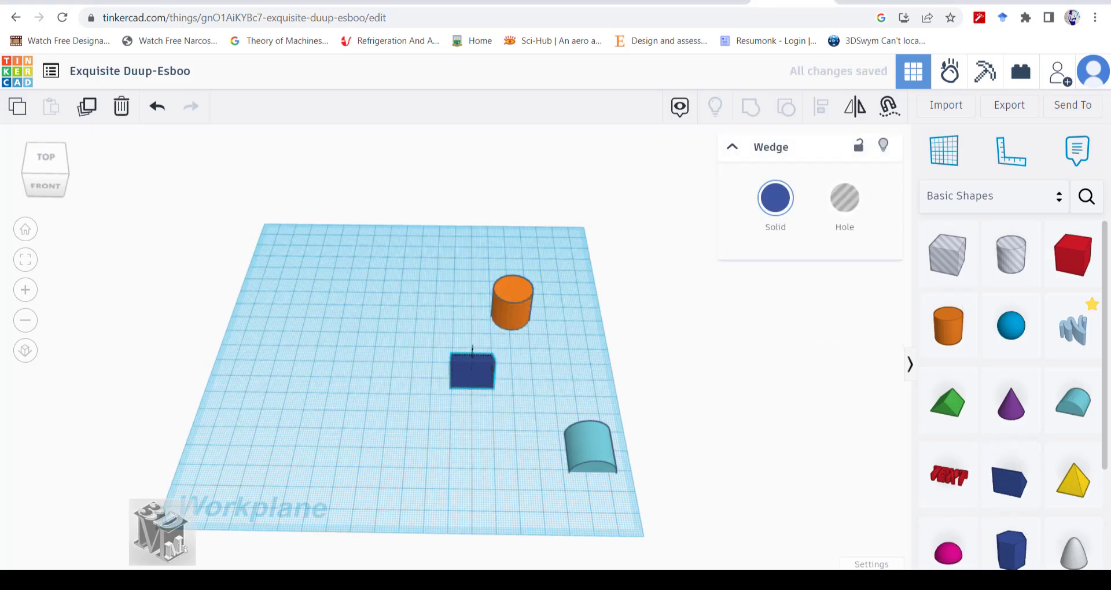
pyautogui.moveTo(512, 301); pyautogui.dragTo(552, 246)
pyautogui.moveTo(472, 370); pyautogui.dragTo(297, 257)
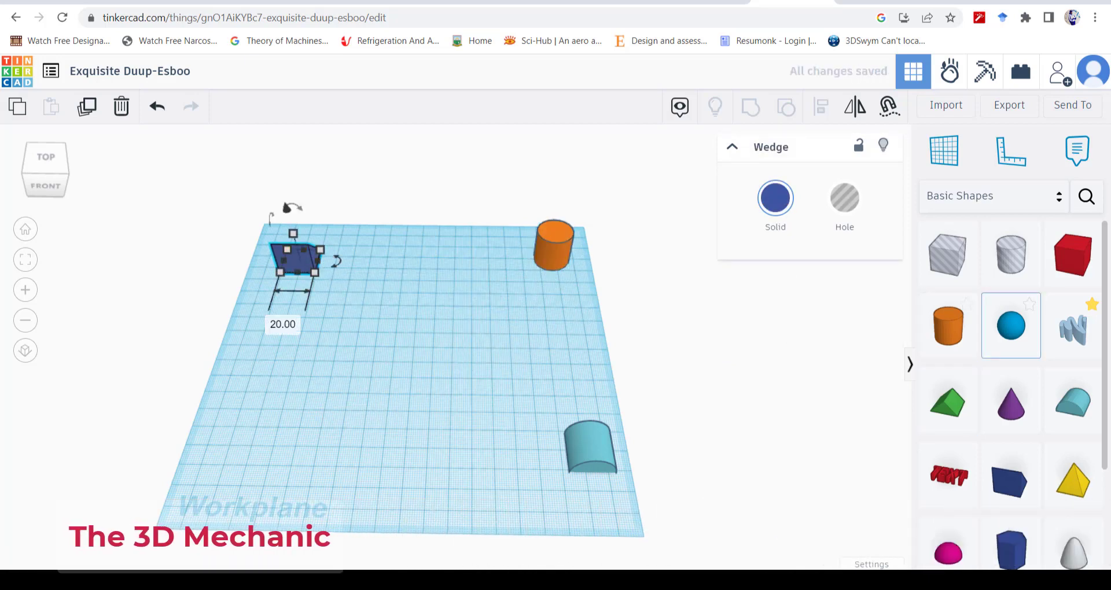
pyautogui.moveTo(1011, 325); pyautogui.dragTo(238, 458)
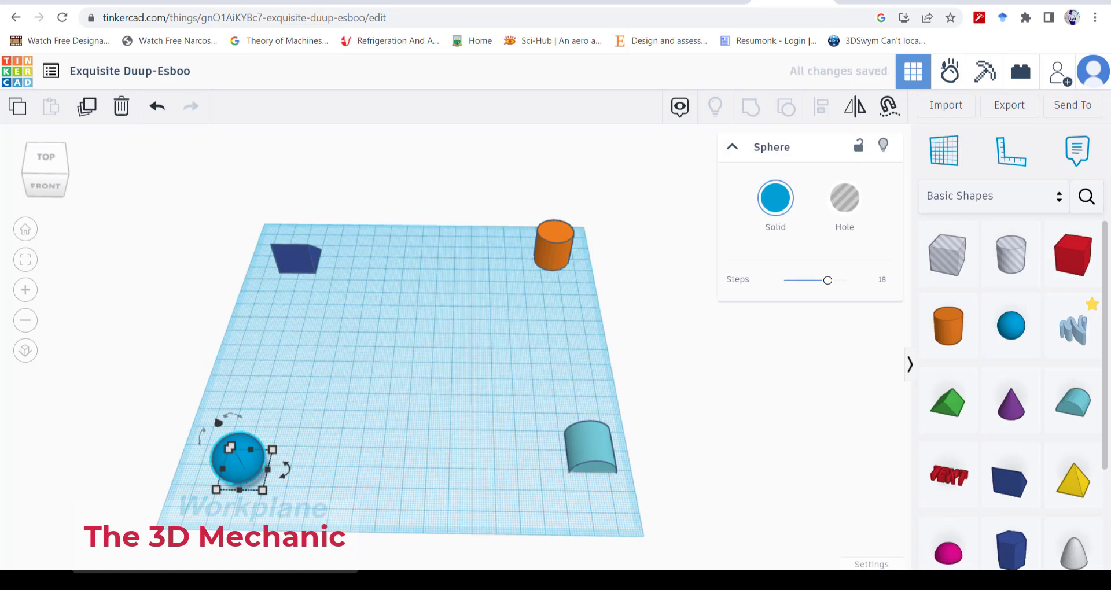
pyautogui.press('Escape')
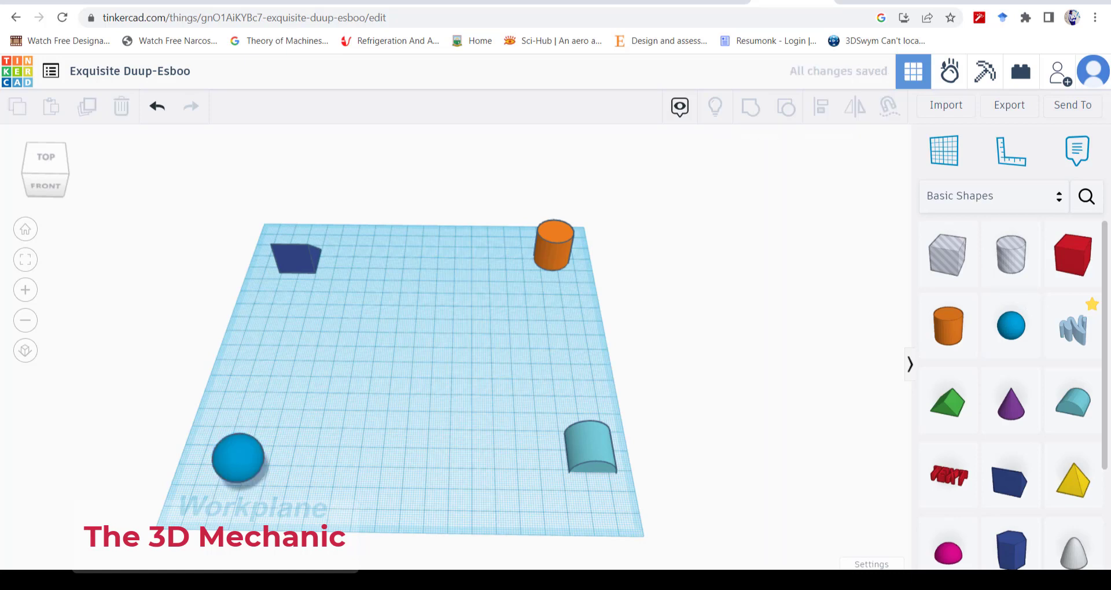
# Step: Examine the four shapes on the workplane from different angles and at different zoom levels
pyautogui.moveTo(417, 348); pyautogui.dragTo(399, 329, button='middle')
pyautogui.moveTo(399, 329); pyautogui.dragTo(373, 346, button='right')
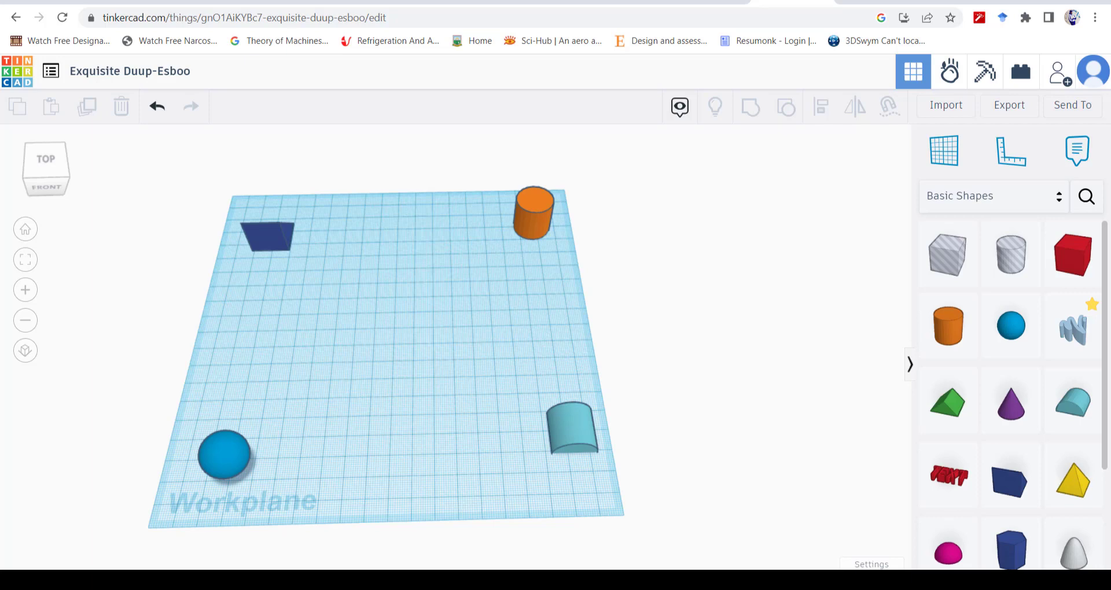
pyautogui.moveTo(439, 347); pyautogui.dragTo(432, 376, button='right')
pyautogui.moveTo(431, 376); pyautogui.dragTo(466, 348, button='middle')
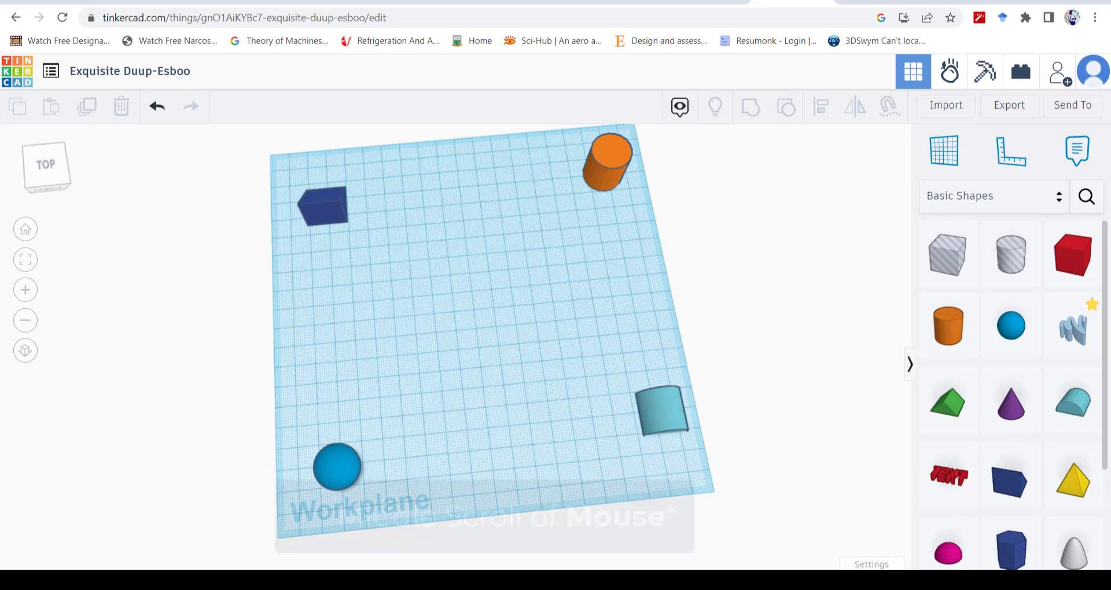
pyautogui.moveTo(466, 349)
pyautogui.mouseDown(button='middle')
pyautogui.moveTo(458, 447)
pyautogui.moveTo(417, 363)
pyautogui.moveTo(508, 351)
pyautogui.moveTo(463, 340)
pyautogui.moveTo(524, 331)
pyautogui.moveTo(539, 360)
pyautogui.moveTo(464, 354)
pyautogui.moveTo(462, 412)
pyautogui.moveTo(489, 291)
pyautogui.moveTo(494, 362)
pyautogui.moveTo(401, 424)
pyautogui.moveTo(365, 366)
pyautogui.moveTo(388, 400)
pyautogui.moveTo(389, 325)
pyautogui.moveTo(375, 350)
pyautogui.moveTo(475, 387)
pyautogui.moveTo(480, 356)
pyautogui.mouseUp(button='middle')
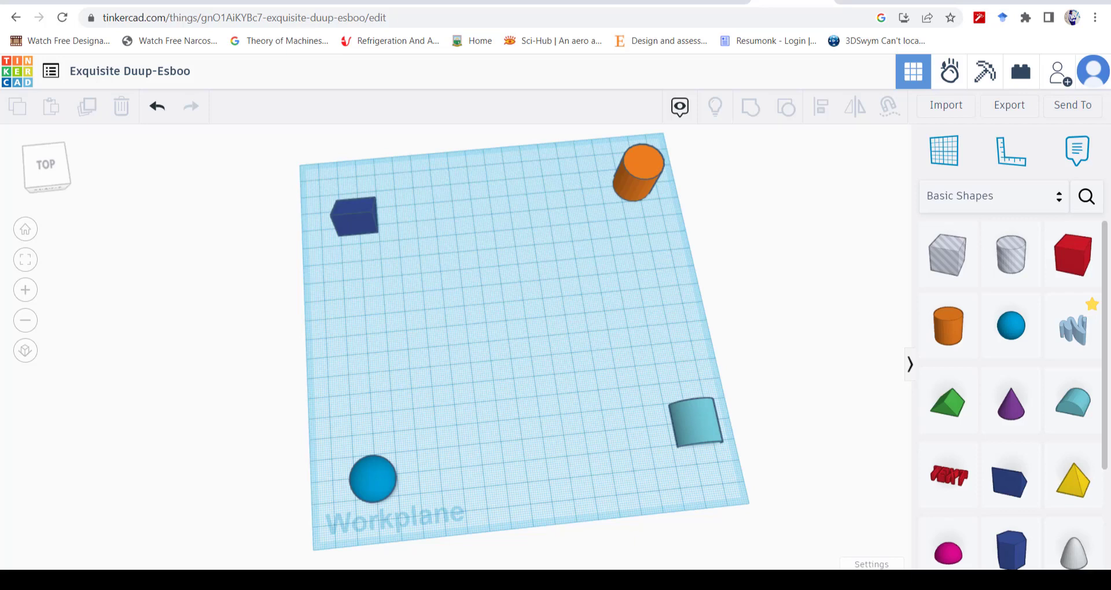
pyautogui.scroll(-2, 546, 271)
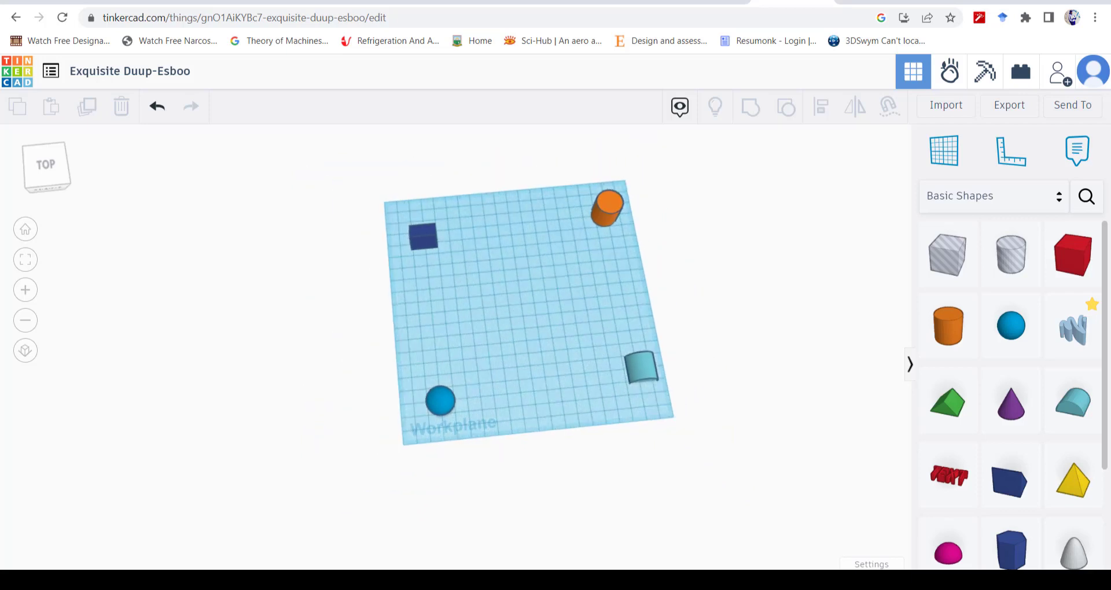
pyautogui.scroll(3, 536, 252)
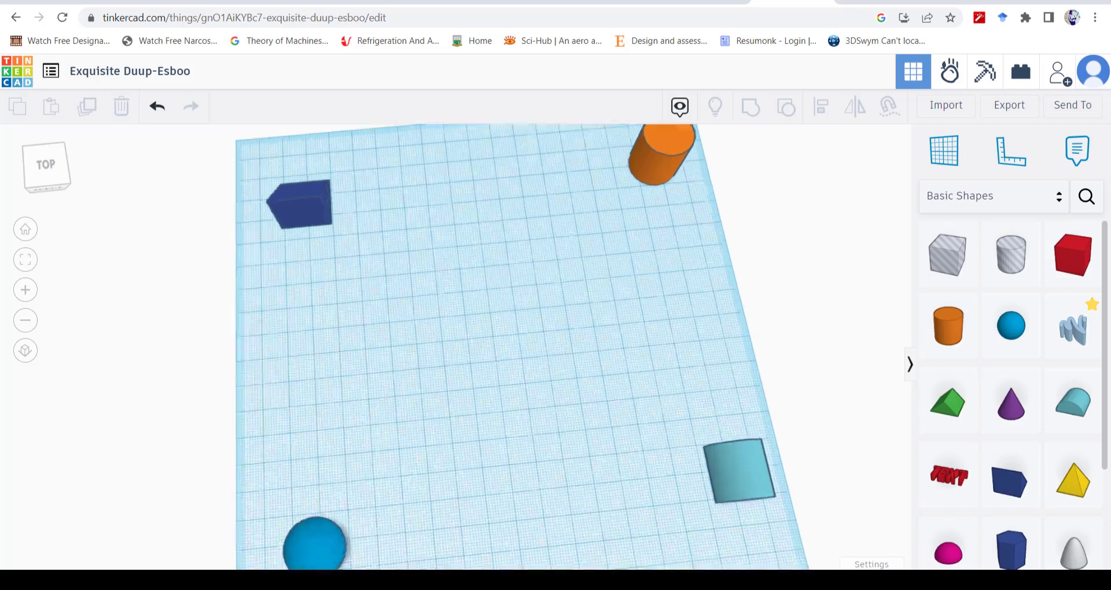
pyautogui.scroll(-2, 536, 252)
pyautogui.scroll(-3, 556, 281)
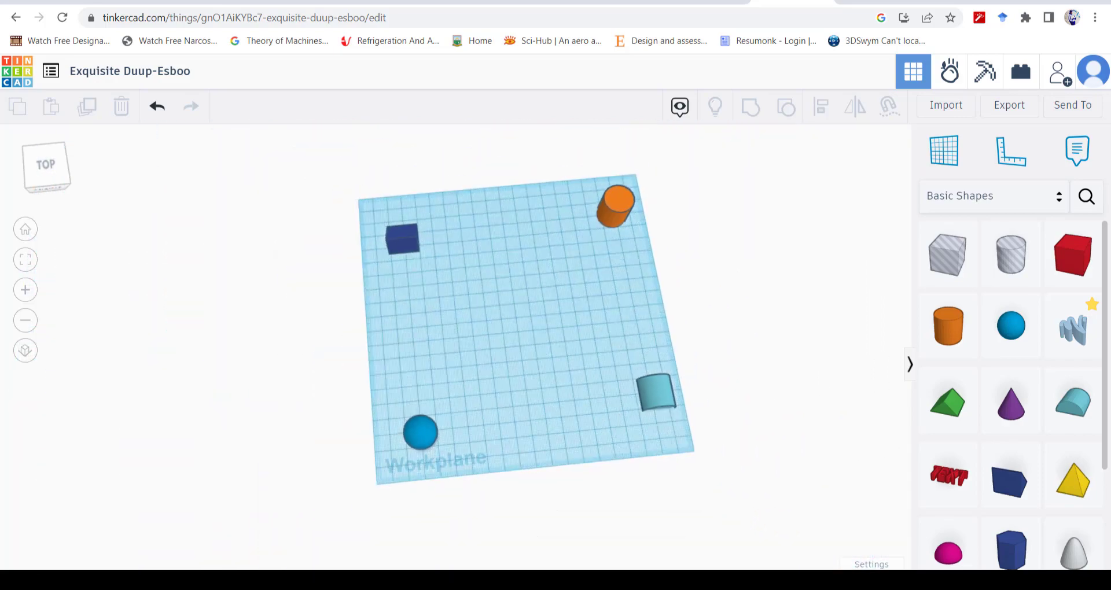
pyautogui.scroll(5, 545, 293)
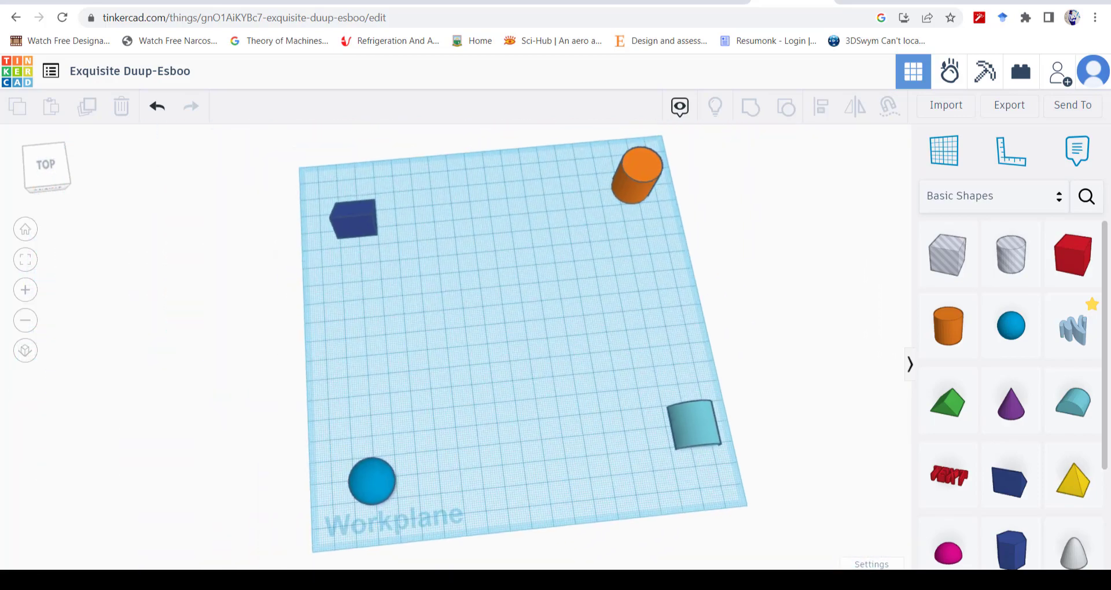
pyautogui.scroll(-5, 518, 347)
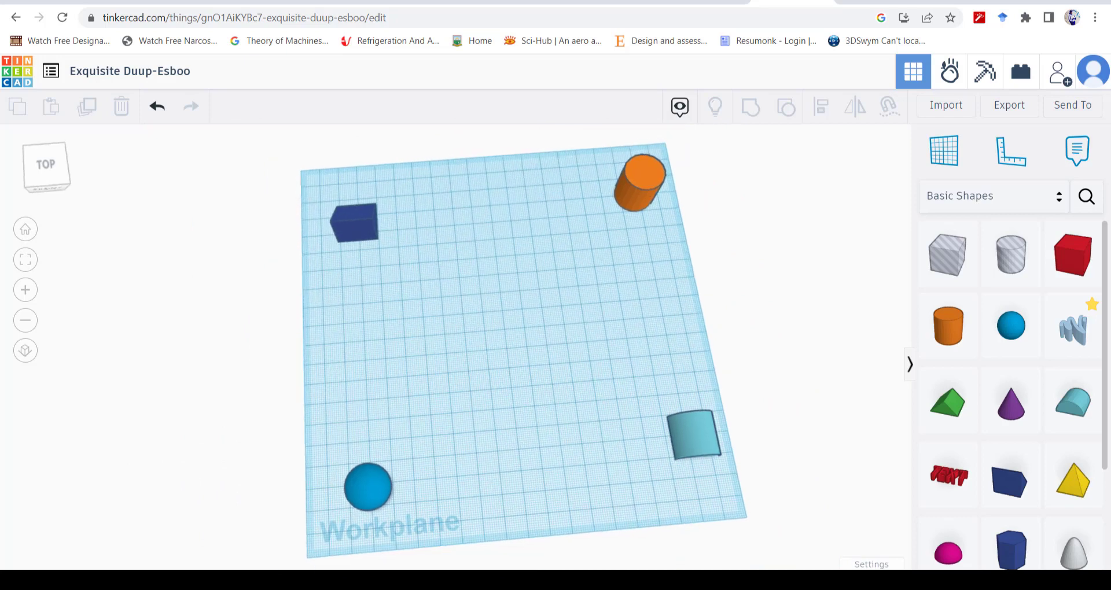
pyautogui.moveTo(517, 347); pyautogui.dragTo(550, 341, button='right')
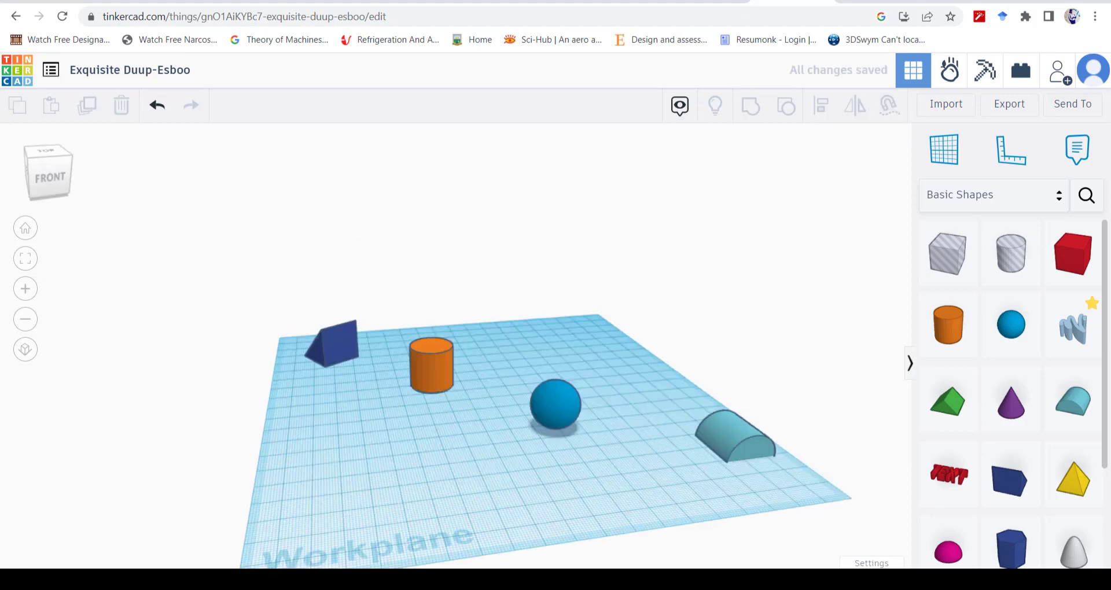
# Step: Rotate the wedge 90° about its vertical axis
pyautogui.moveTo(463, 347); pyautogui.dragTo(463, 376, button='right')
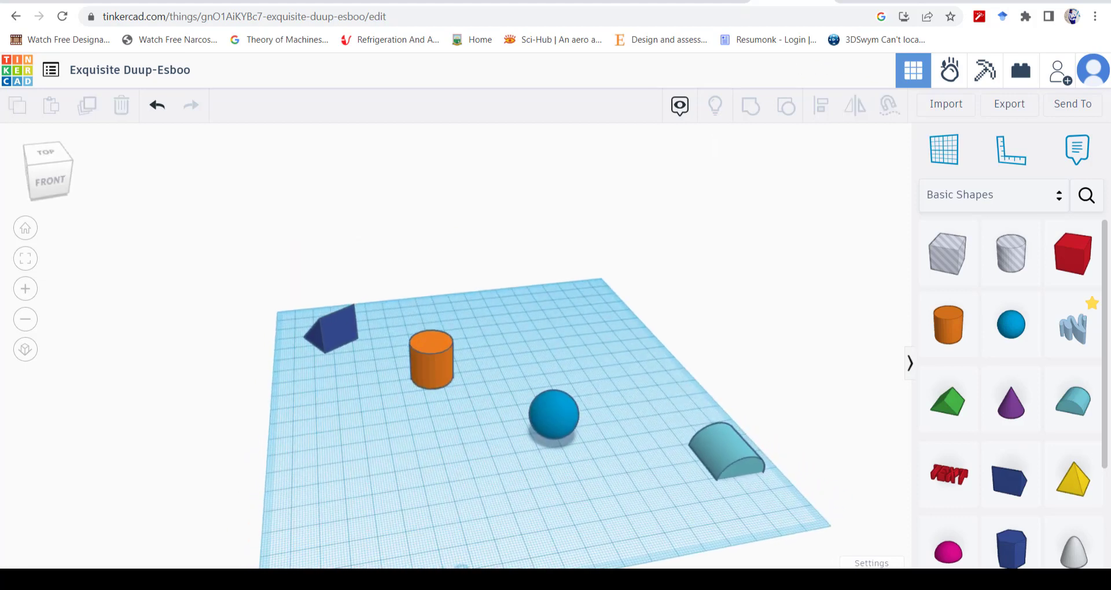
pyautogui.click(337, 331)
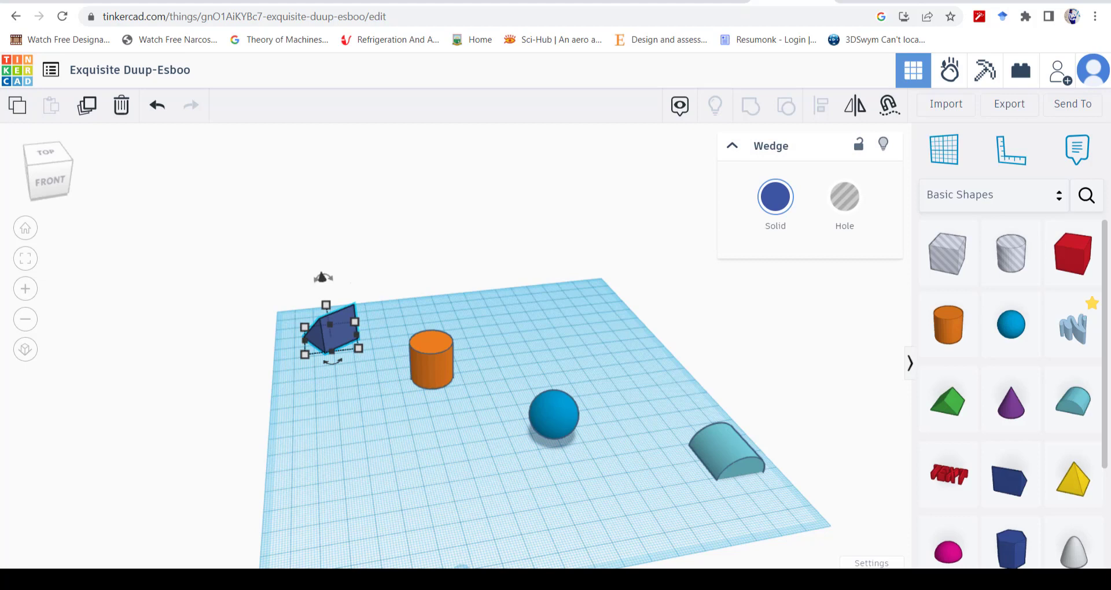
pyautogui.moveTo(333, 362)
pyautogui.click(333, 363)
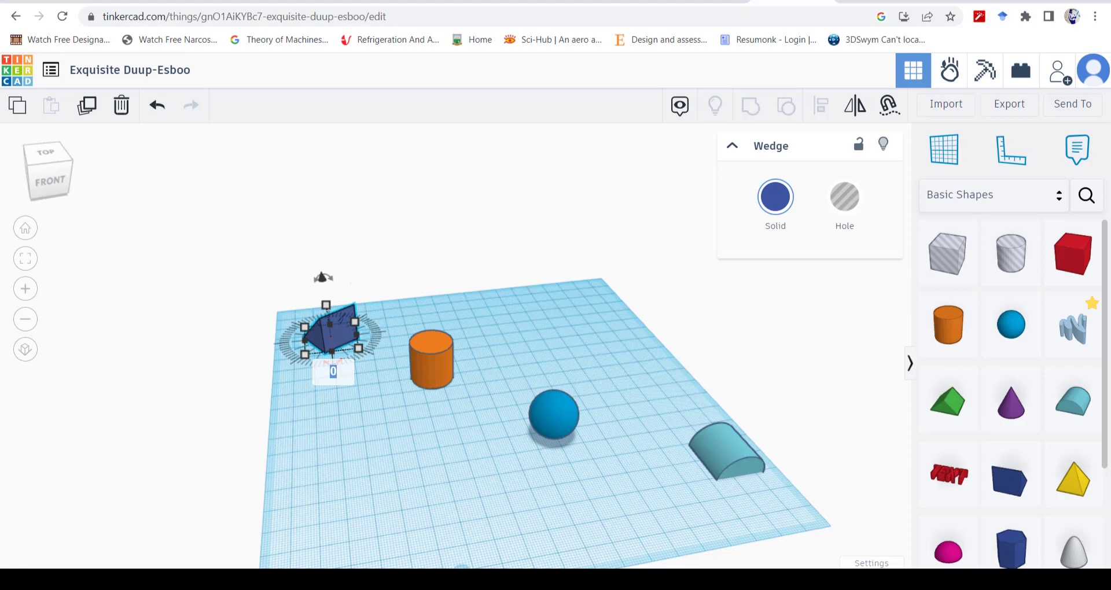
pyautogui.write('90')
pyautogui.press('Return')
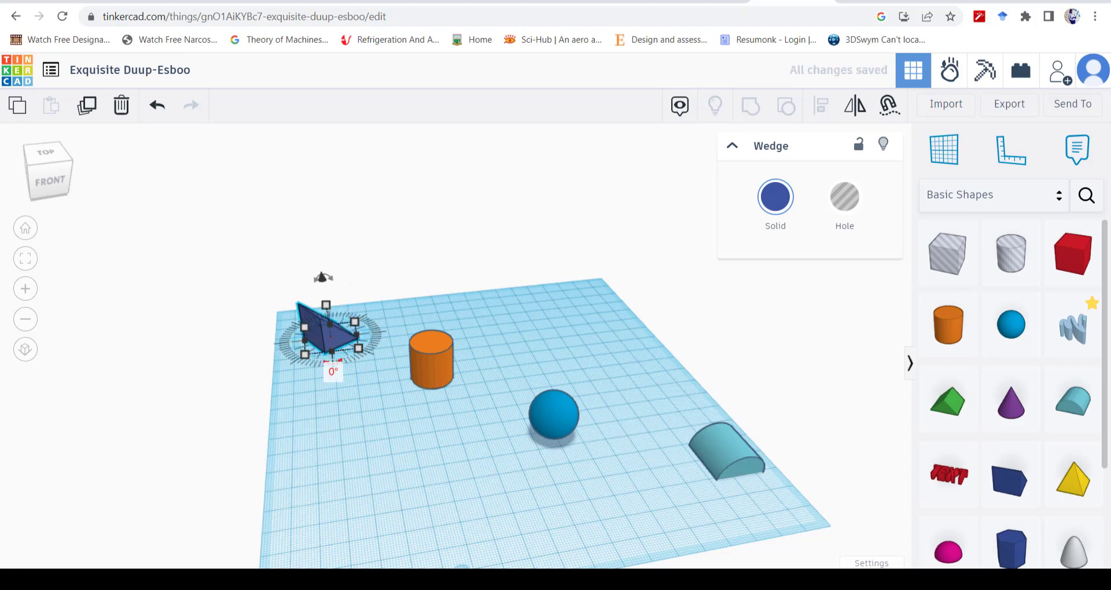
# Step: Rotate the wedge freehand by about 125° around its vertical axis
pyautogui.moveTo(335, 315); pyautogui.dragTo(326, 356, button='right')
pyautogui.scroll(3, 325, 342)
pyautogui.moveTo(328, 336); pyautogui.dragTo(232, 256)
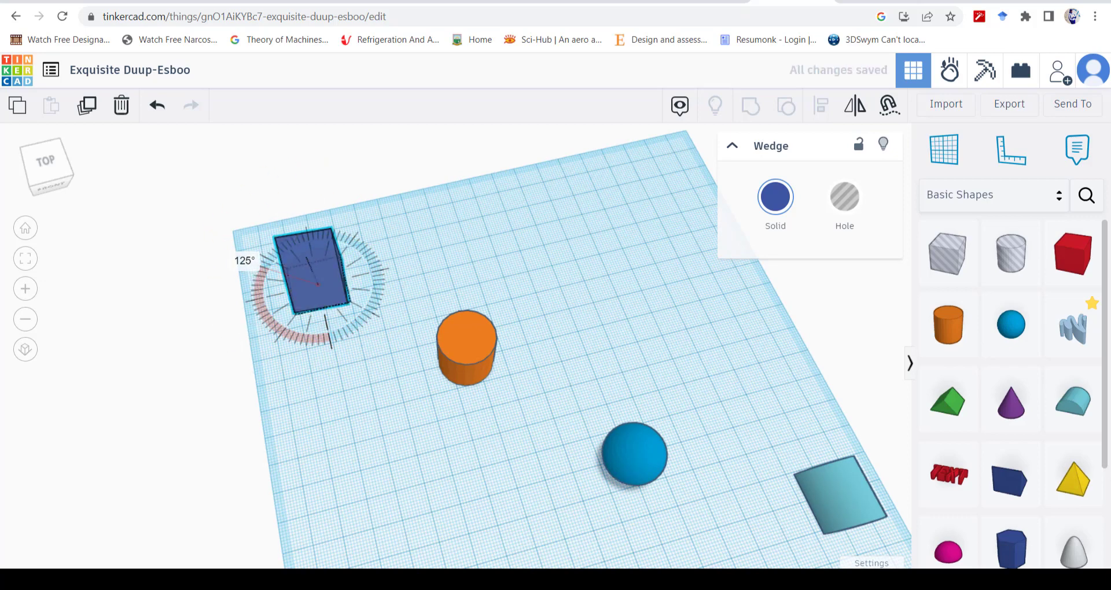
# Step: Tilt the wedge freehand about a horizontal axis as seen from the workplane's right side
pyautogui.moveTo(373, 370); pyautogui.dragTo(200, 289, button='right')
pyautogui.moveTo(512, 316); pyautogui.dragTo(498, 284, button='right')
pyautogui.moveTo(573, 258); pyautogui.dragTo(567, 272, button='right')
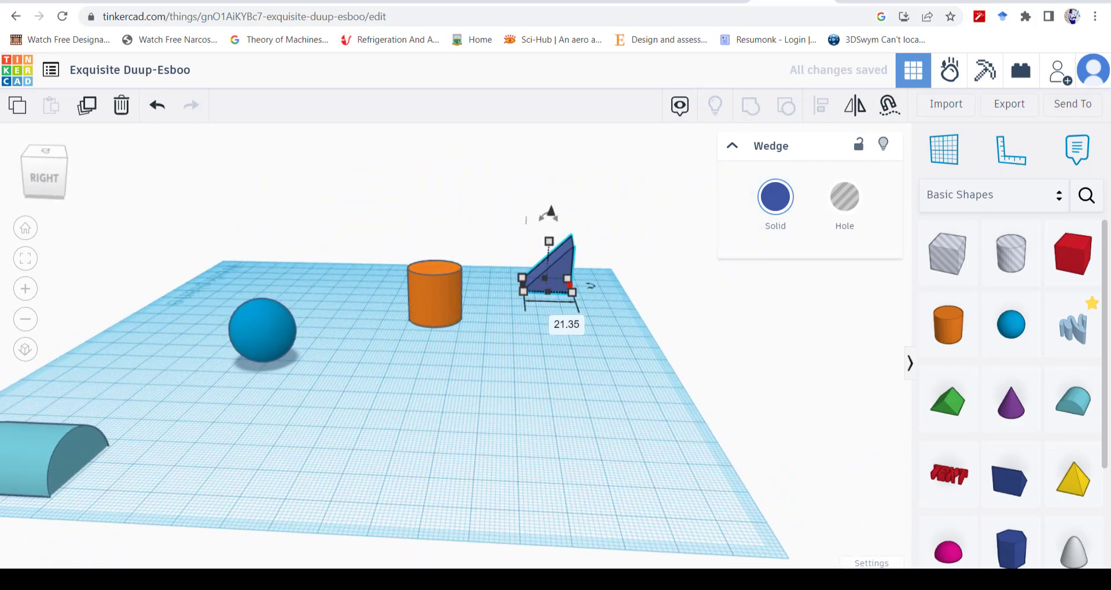
pyautogui.moveTo(548, 214); pyautogui.dragTo(502, 210)
# Step: Turn the wedge freehand about its vertical axis again, tilt it about a horizontal axis, and deselect it
pyautogui.moveTo(524, 223); pyautogui.dragTo(333, 313, button='right')
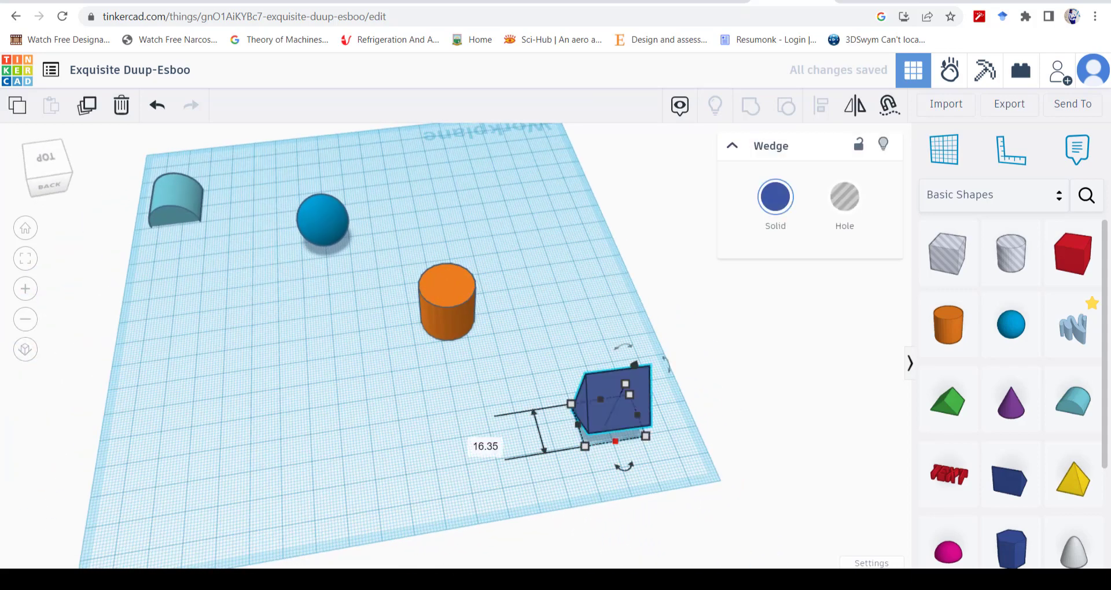
pyautogui.moveTo(624, 467); pyautogui.dragTo(666, 444)
pyautogui.moveTo(660, 452); pyautogui.dragTo(333, 373, button='right')
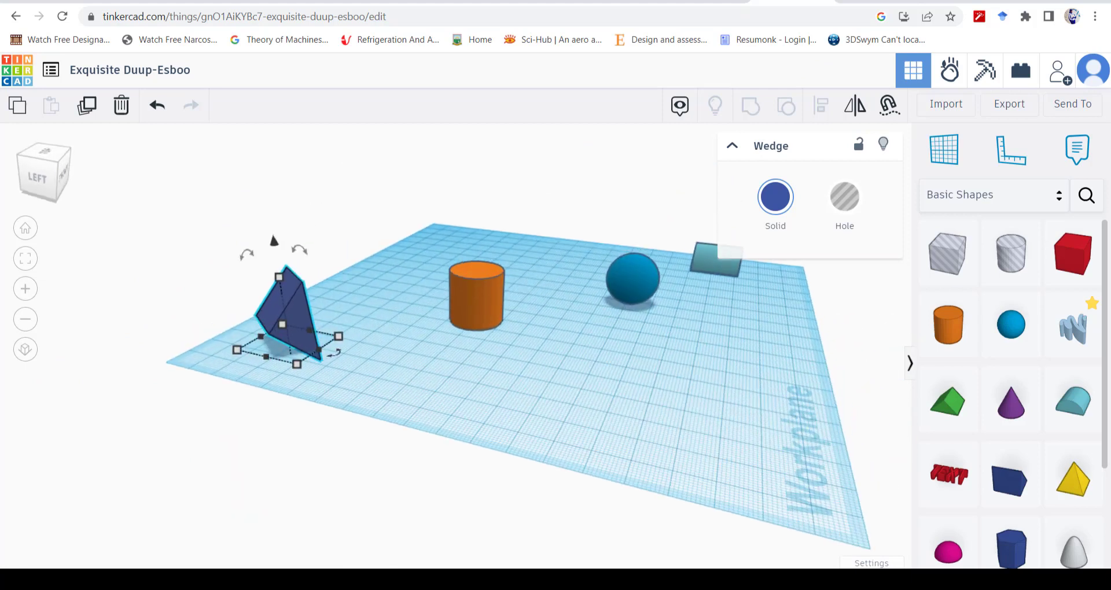
pyautogui.moveTo(247, 253); pyautogui.dragTo(279, 203)
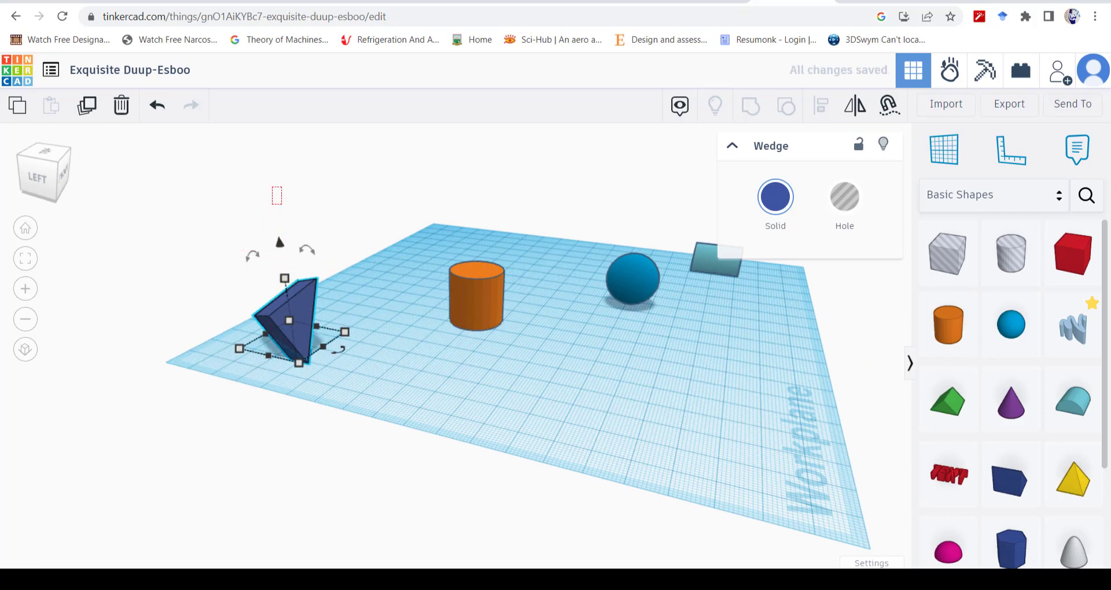
pyautogui.click(290, 188)
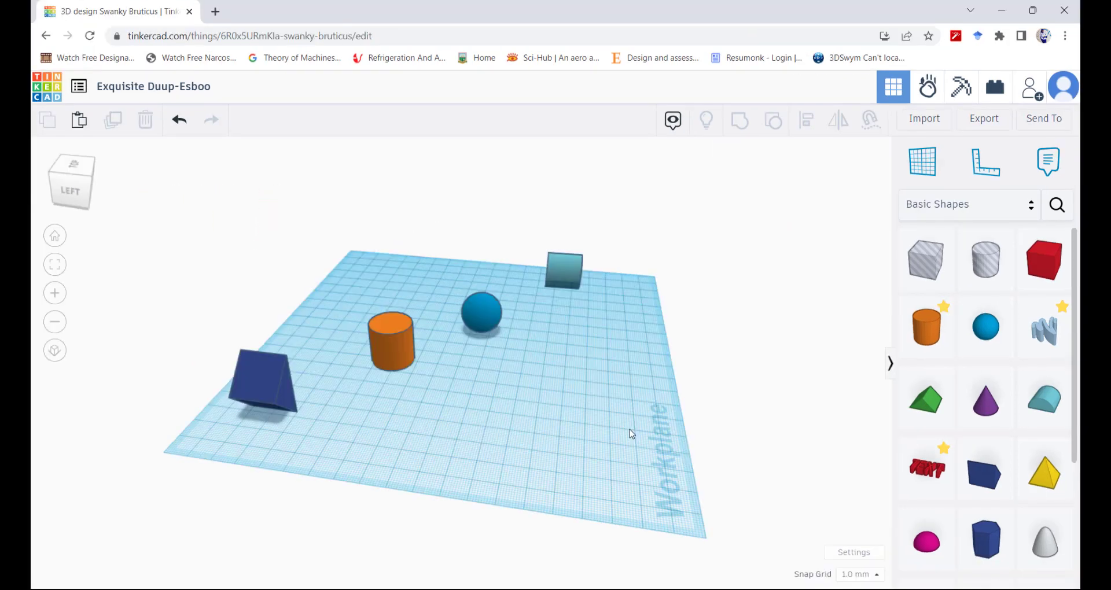